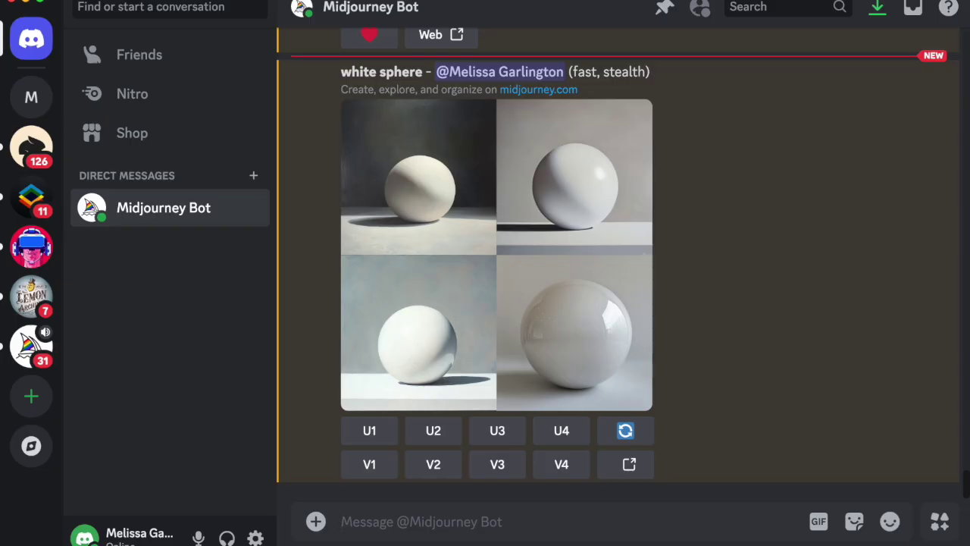
- Generate images with the /imagine prompt "a vintage robot from the 1960s dressed with an apron and helping in the kitchen"
type("/im")
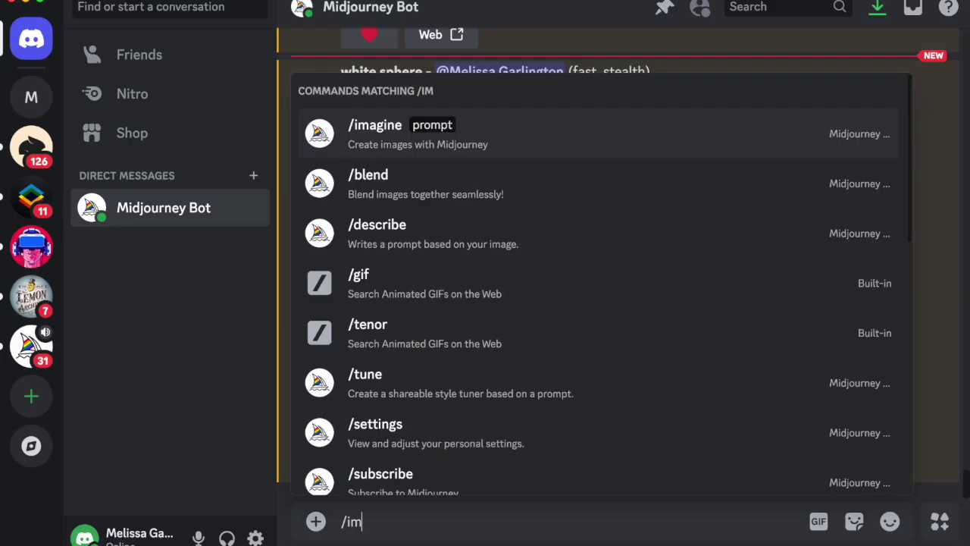
key("Return")
type("a vintage robot from the 1960s")
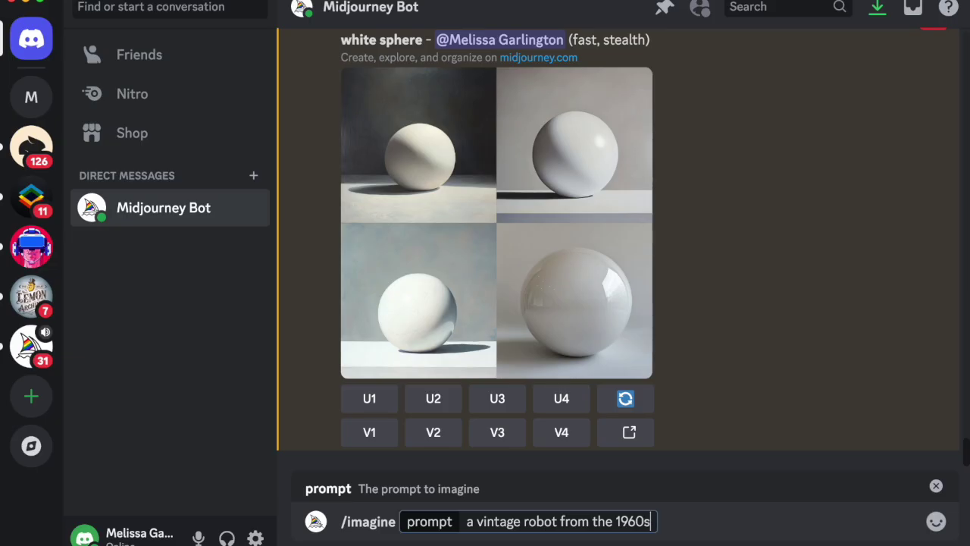
type(" dressed")
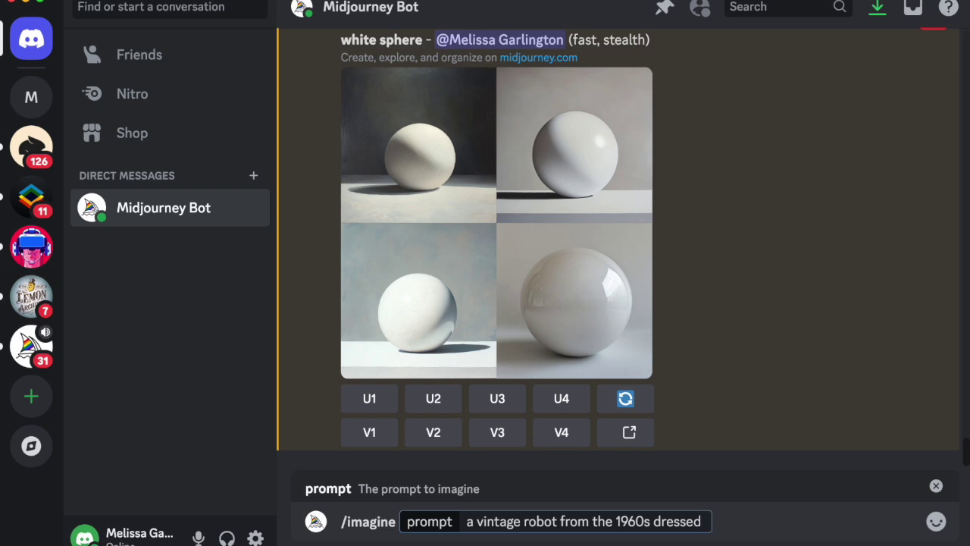
type("with an apro")
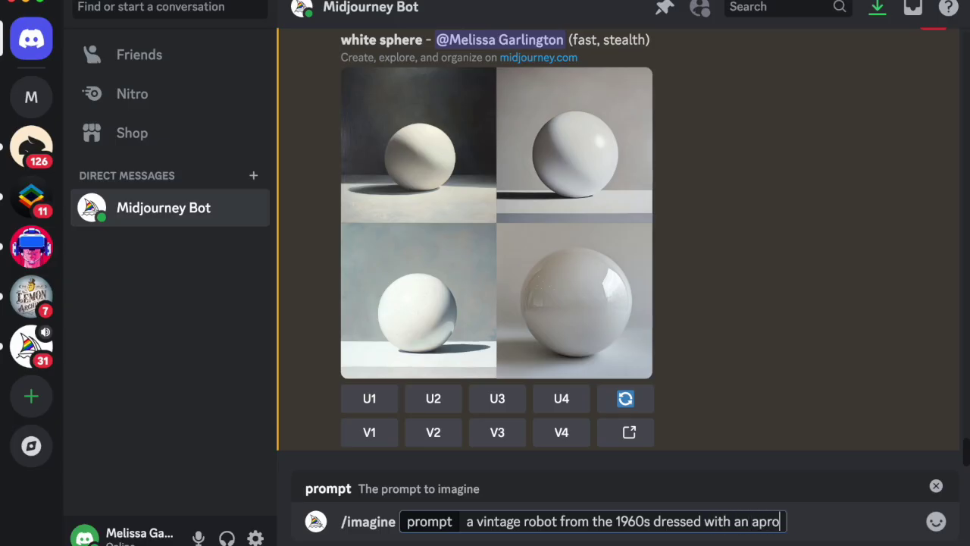
type("n and helpi")
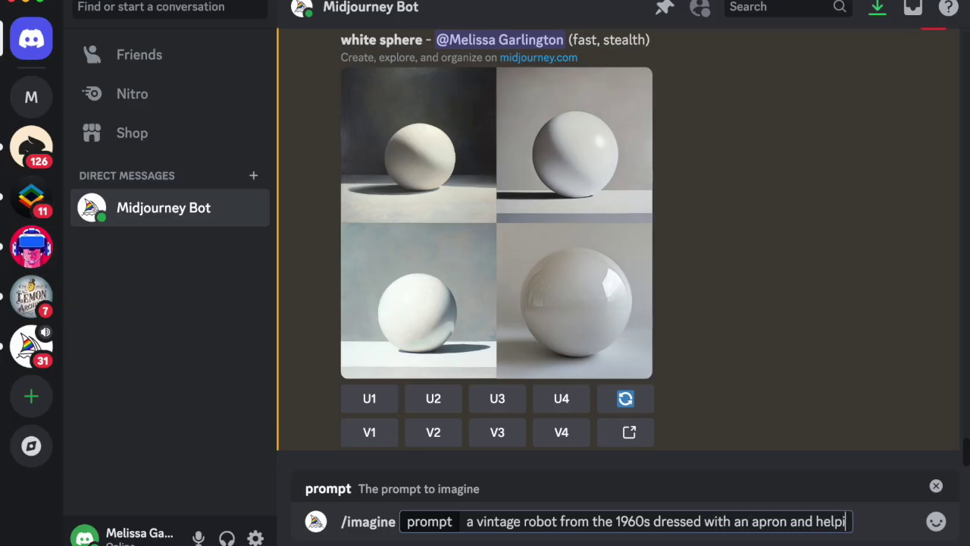
type("ng in the kitchen")
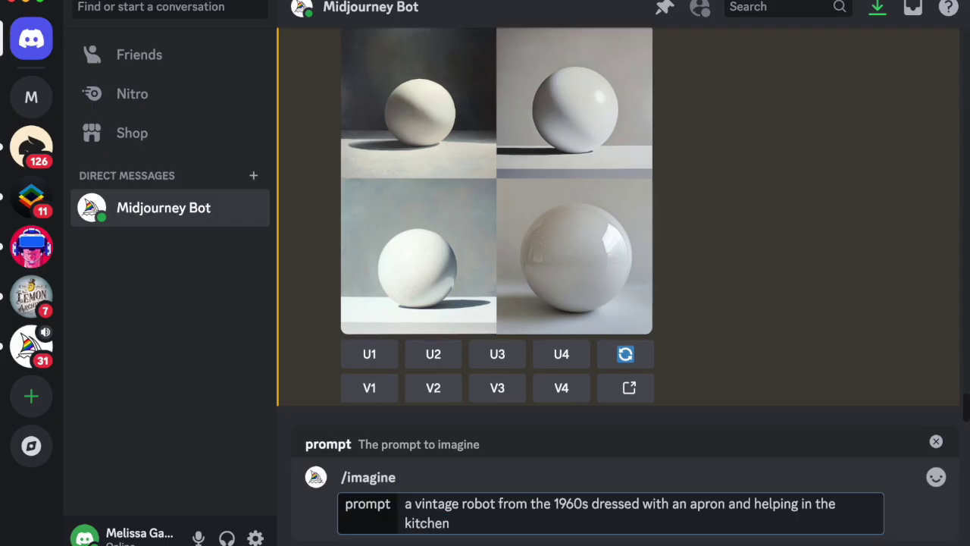
key("Return")
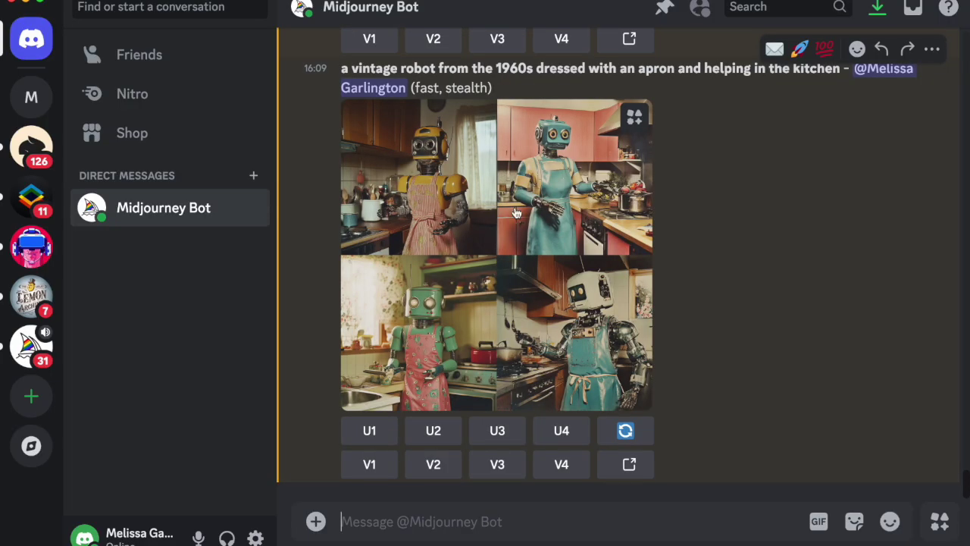
- View the kitchen robot grid enlarged, close it, and upscale the third image, the green robot in the pink apron
left_click(531, 221)
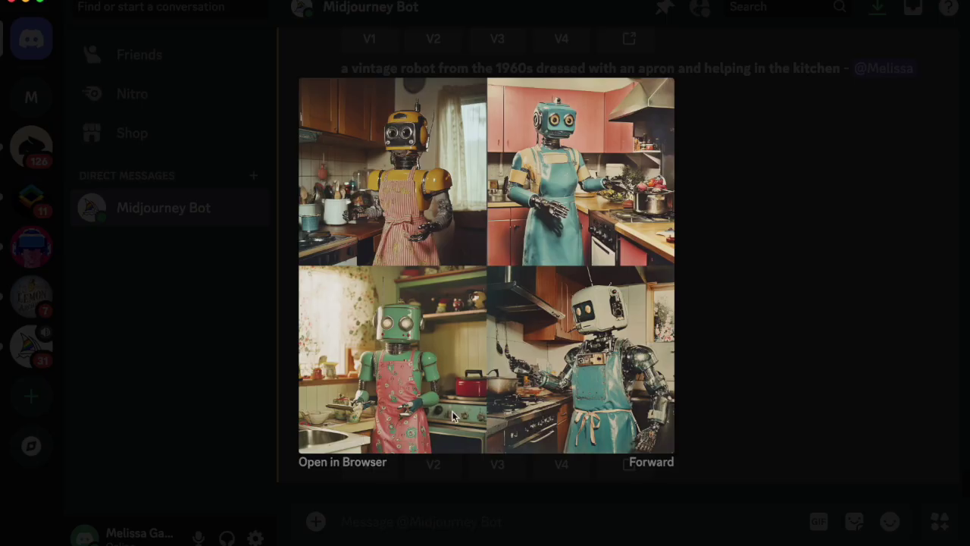
left_click(754, 340)
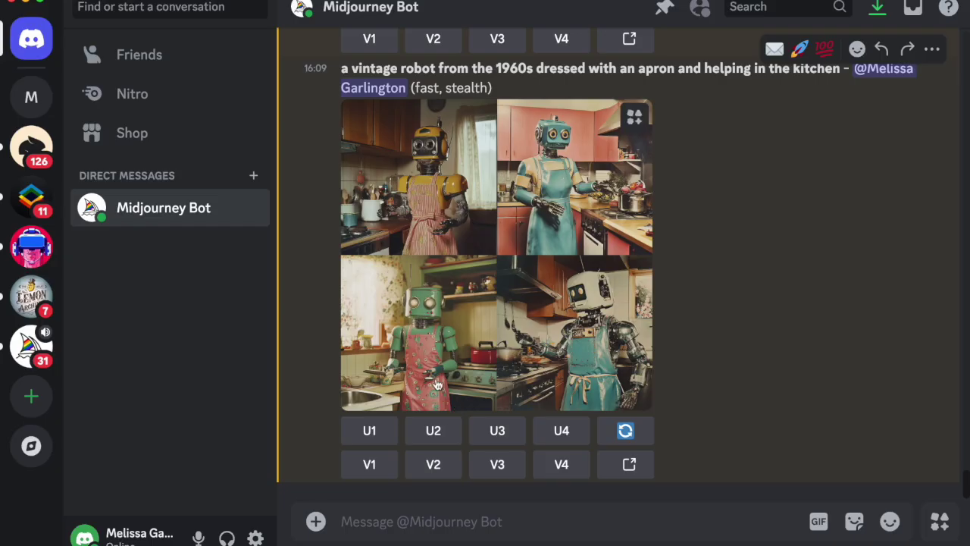
left_click(497, 431)
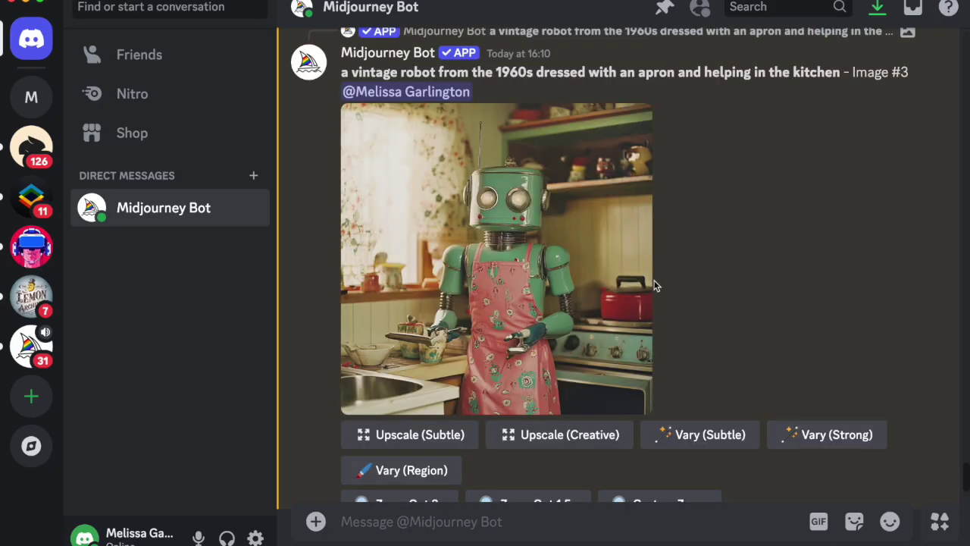
- Copy the link of the upscaled green robot image from its enlarged preview and close the preview
left_click(533, 273)
right_click(532, 268)
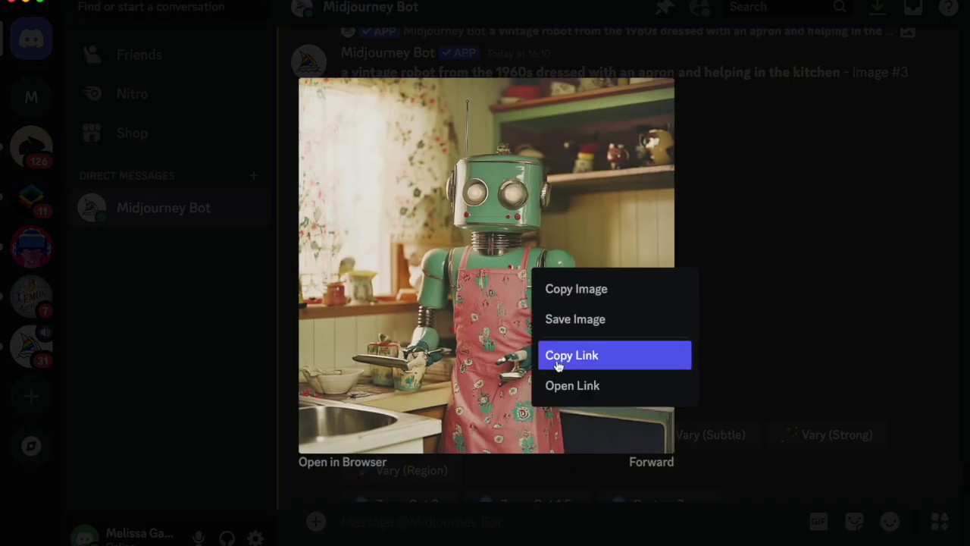
left_click(562, 363)
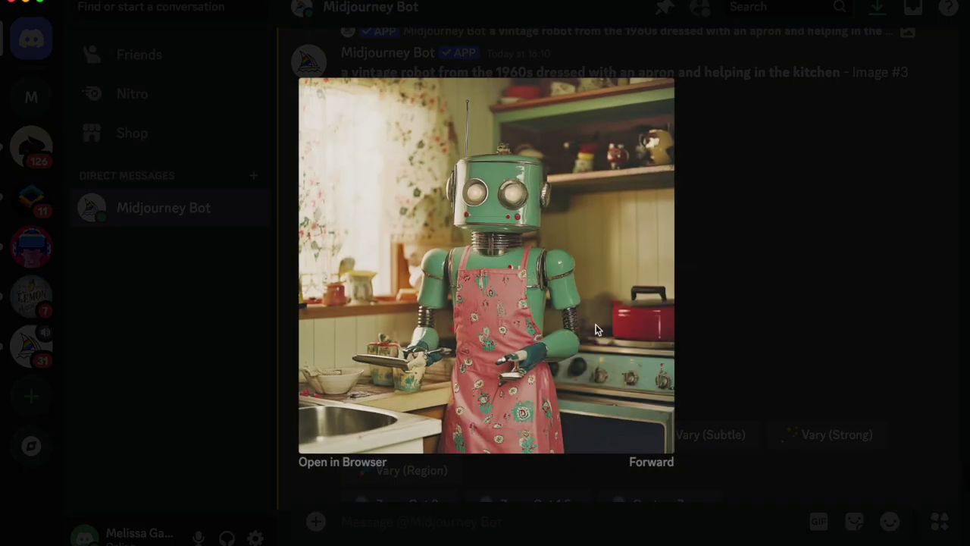
left_click(722, 226)
- Rerun the kitchen robot grid's prompt for editing and append --cref followed by the copied image link
scroll(722, 232, "up", 5)
scroll(723, 229, "up", 2)
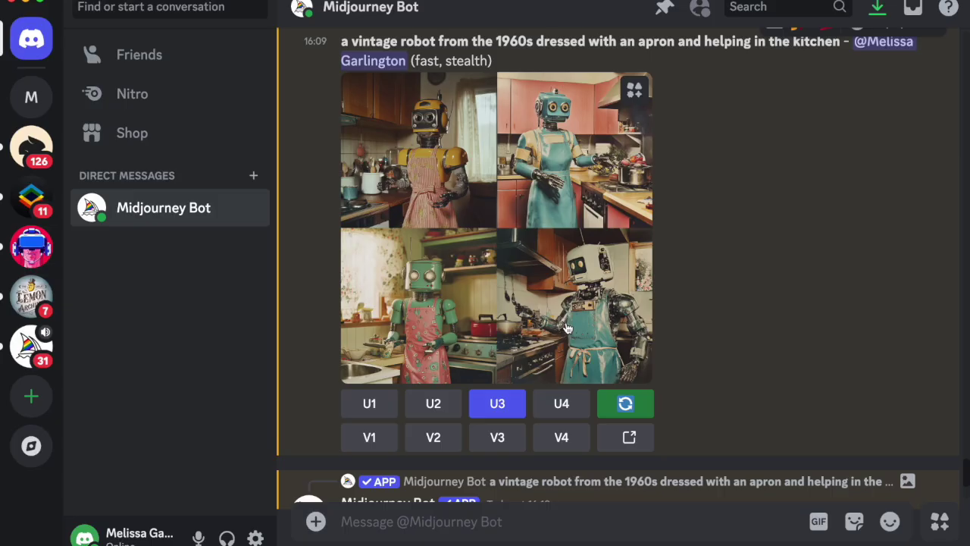
left_click(628, 403)
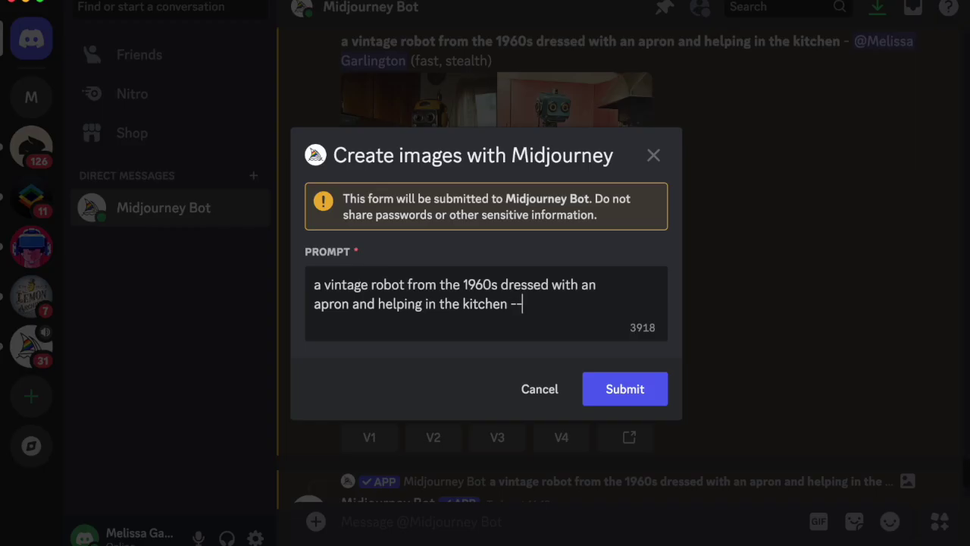
type("--cref")
key("super+v")
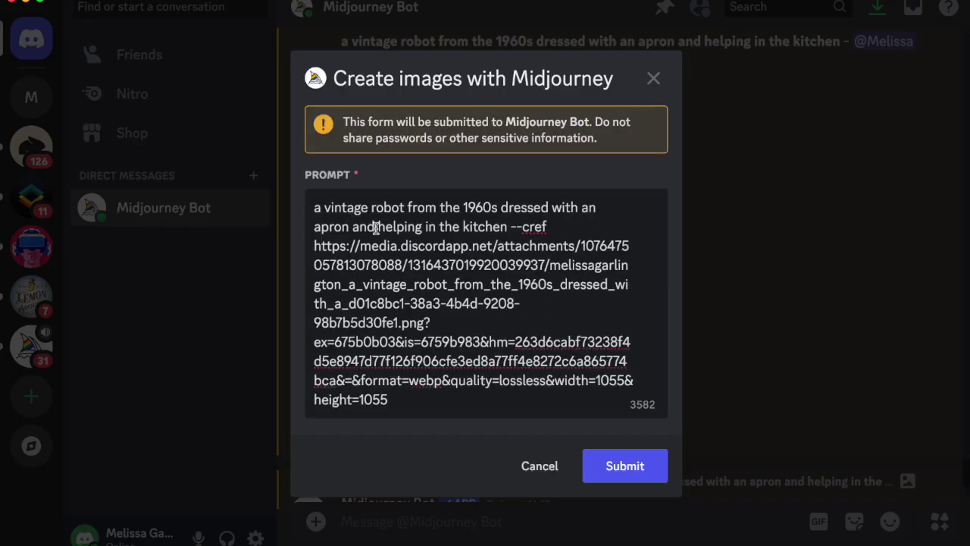
- Replace "helping in the kitchen" in the prompt with "driving a car" and submit it for generation
left_click_drag(379, 228, 509, 228)
type("driving a c")
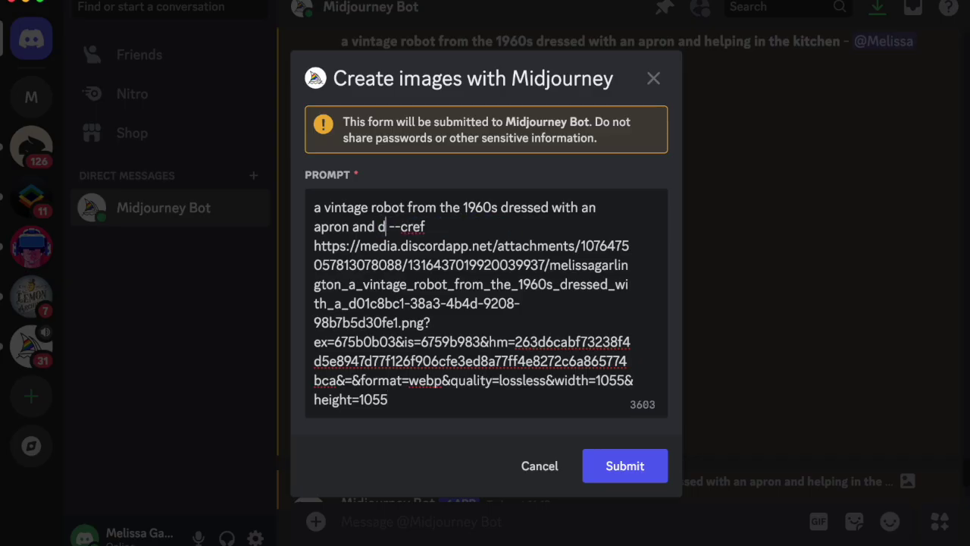
type("ar")
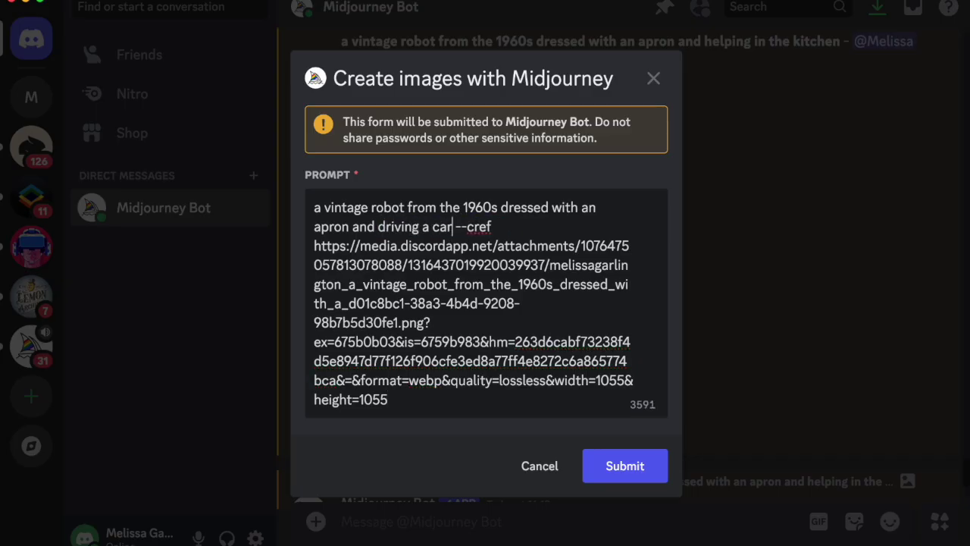
left_click(610, 470)
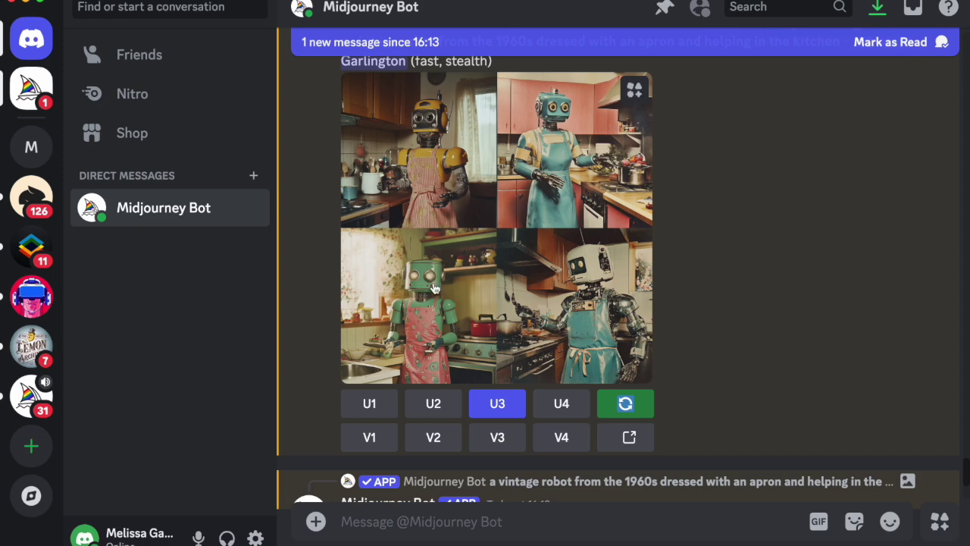
- Examine the car-driving robot images enlarged and compare the character with the upscaled kitchen robot
scroll(569, 328, "down", 10)
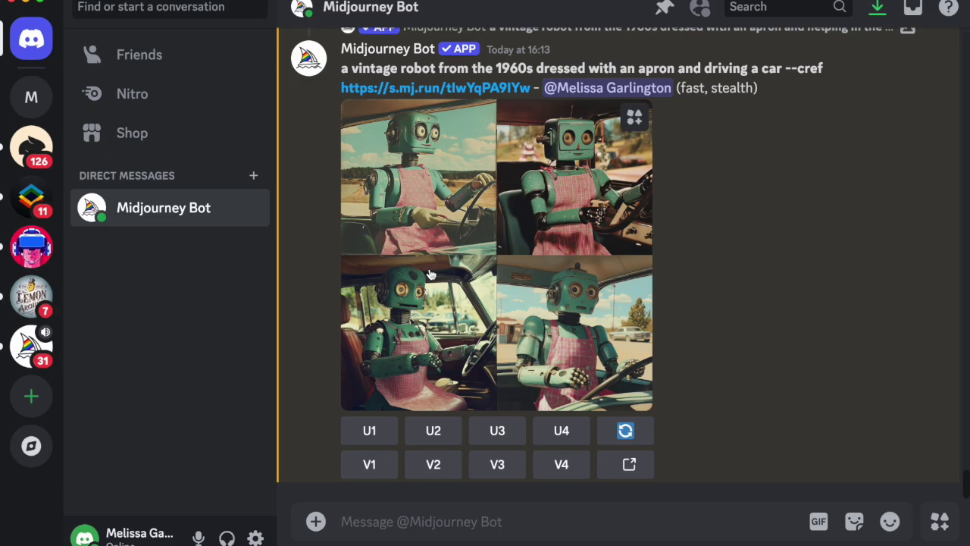
left_click(563, 252)
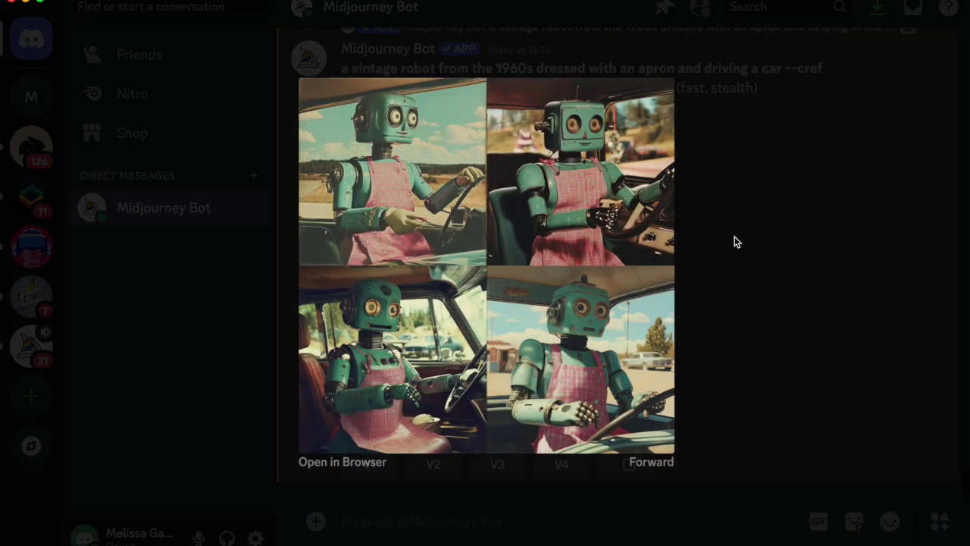
left_click(736, 241)
scroll(726, 242, "up", 10)
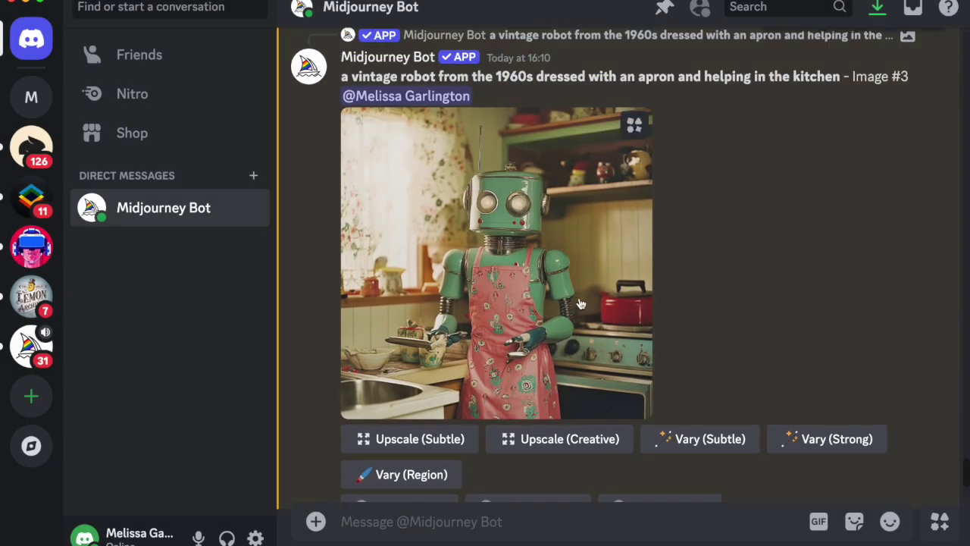
scroll(579, 300, "down", 10)
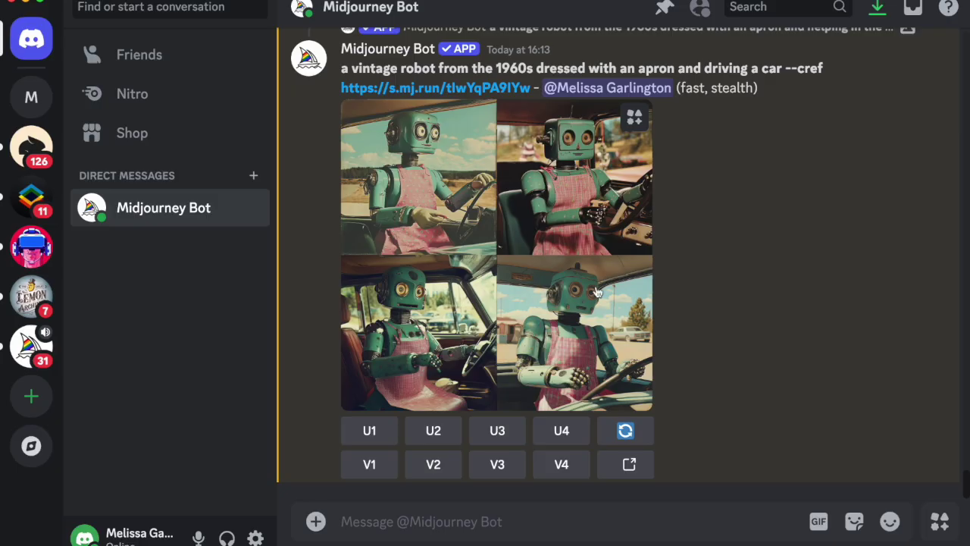
left_click(562, 317)
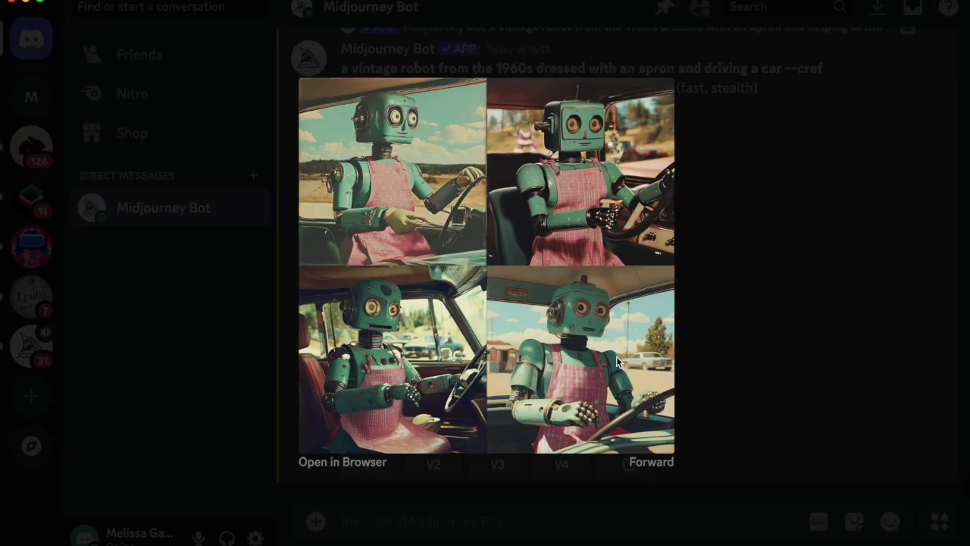
left_click(727, 231)
scroll(525, 324, "up", 2)
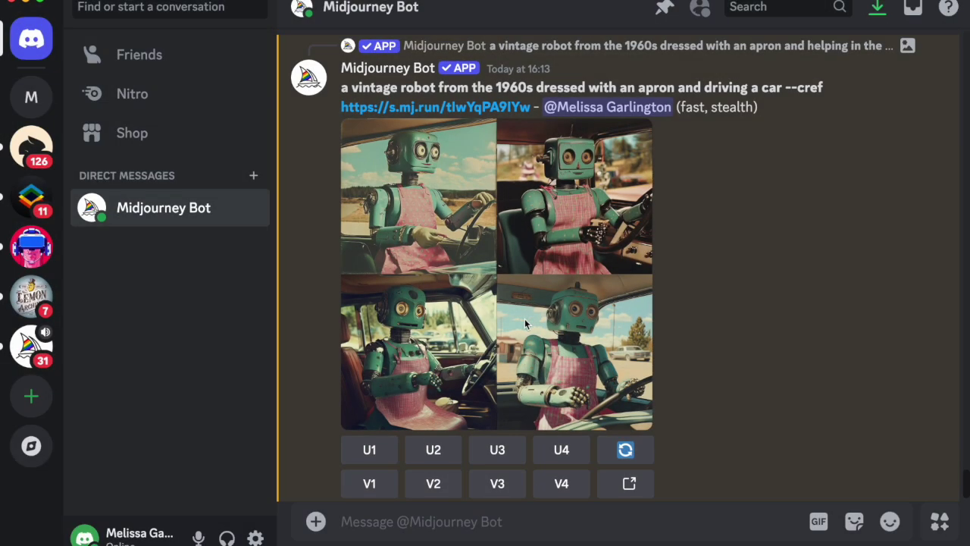
scroll(525, 324, "down", 2)
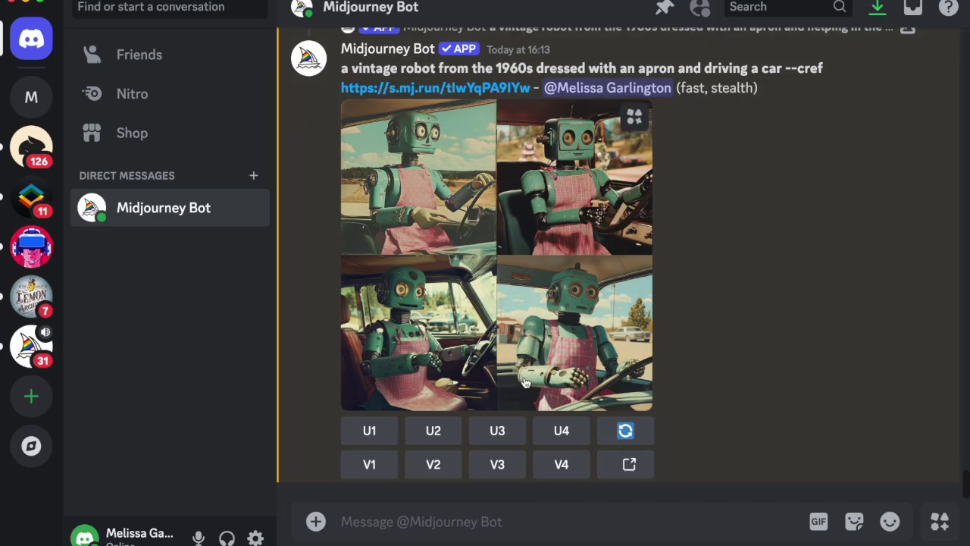
scroll(565, 330, "up", 10)
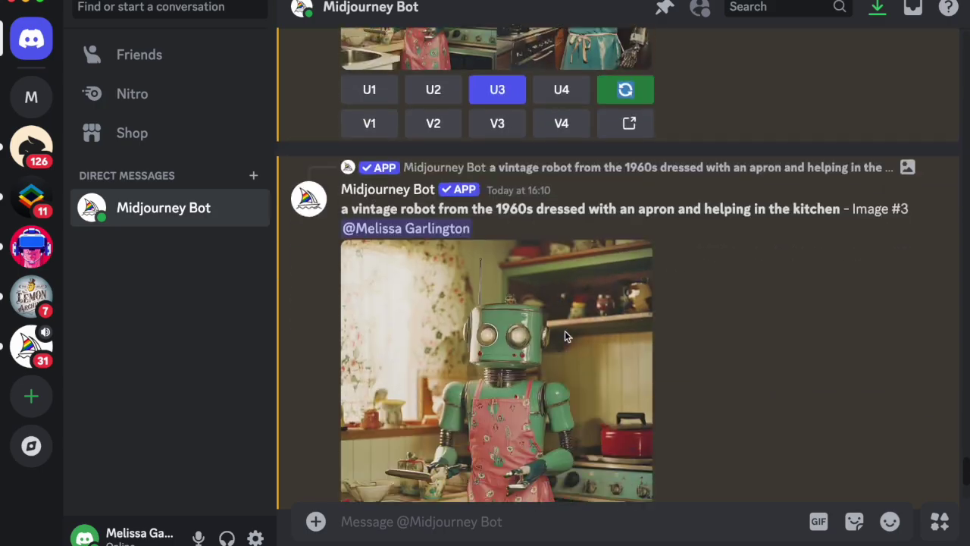
left_click(533, 314)
right_click(463, 294)
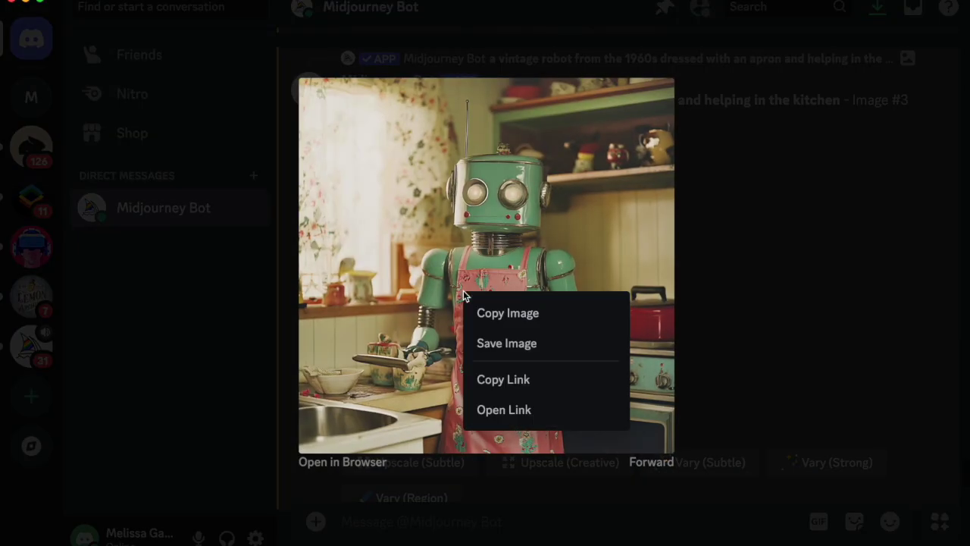
left_click(777, 212)
- React to the upscaled kitchen robot image with the envelope emoji and copy the seed line from the bot's reply
scroll(684, 205, "up", 1)
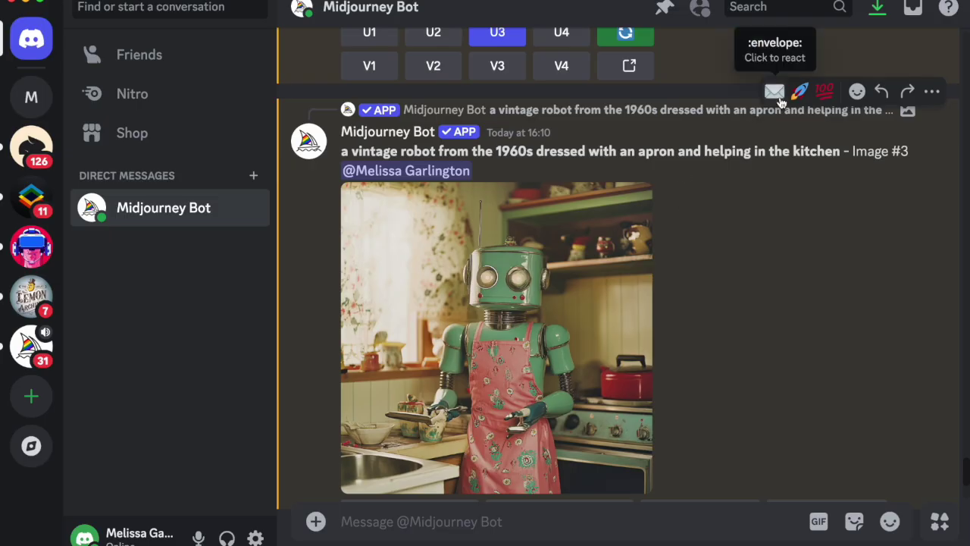
scroll(615, 438, "down", 10)
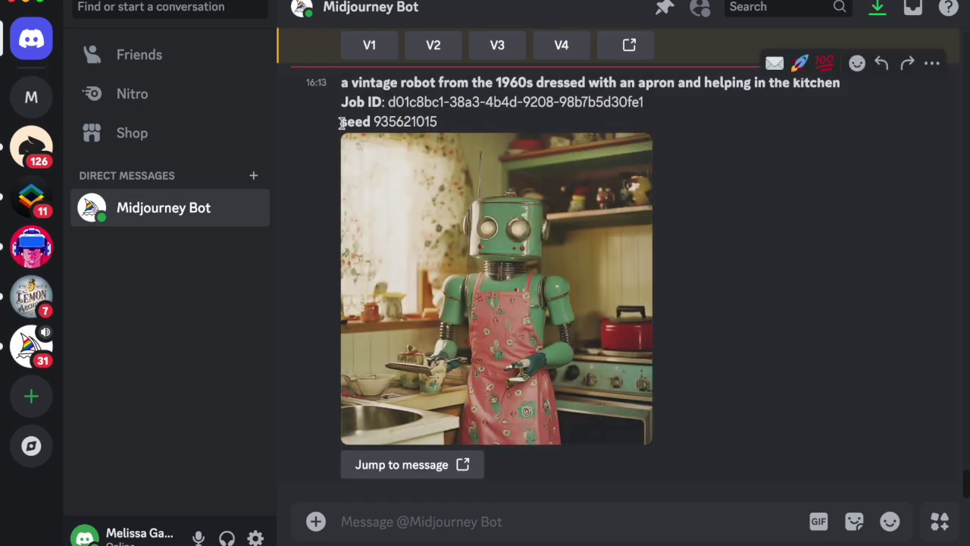
left_click_drag(341, 124, 439, 128)
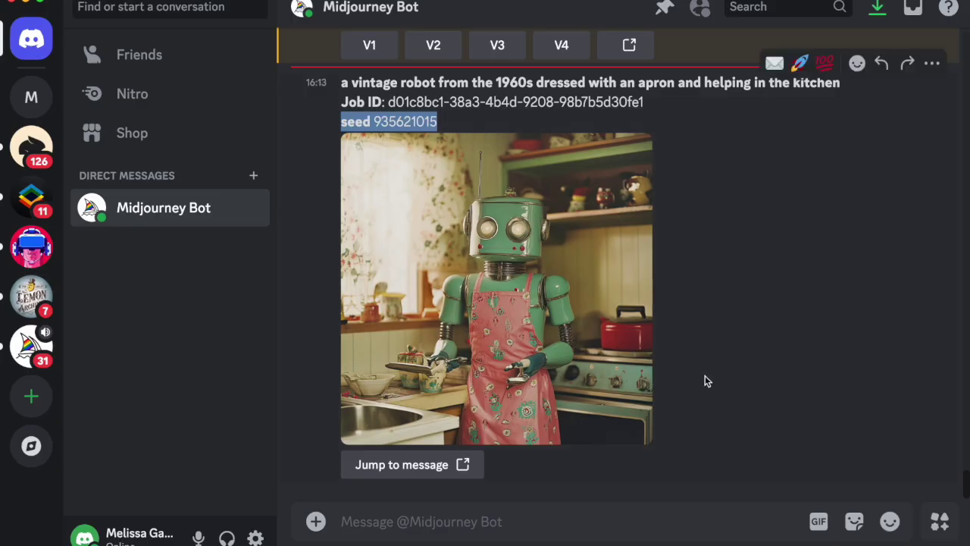
- Rerun the original kitchen robot grid's prompt for editing and append "--seed 935621015", removing the duplicated word seed
scroll(596, 326, "up", 10)
scroll(596, 326, "up", 10)
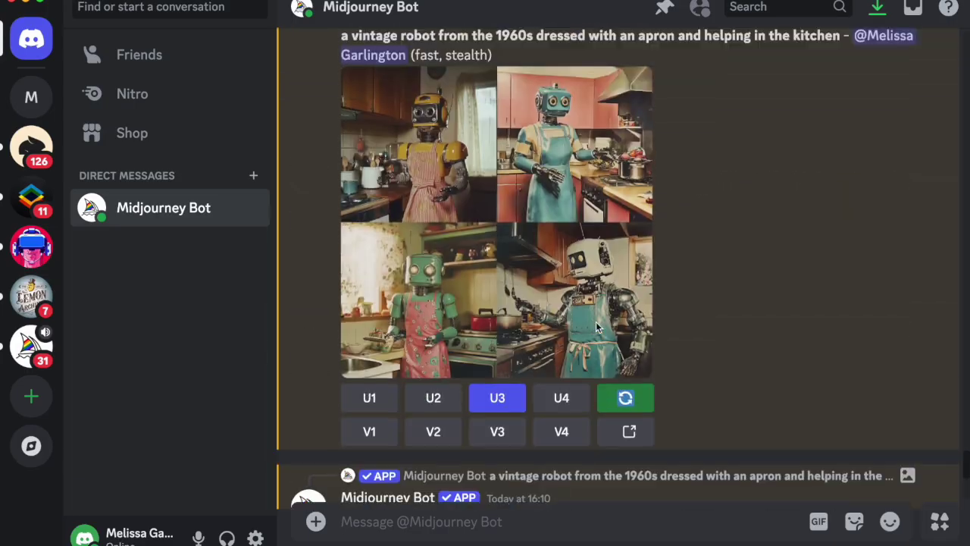
left_click(620, 449)
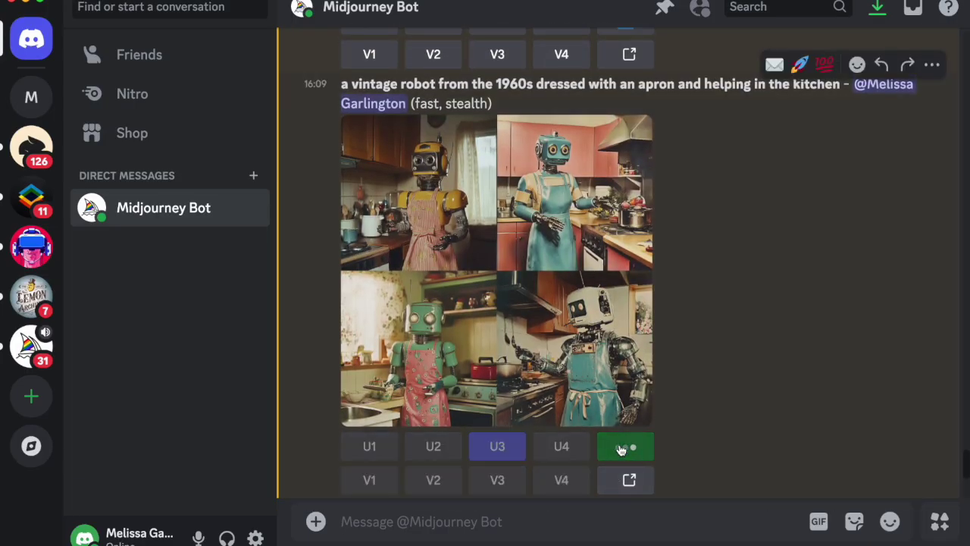
type("--")
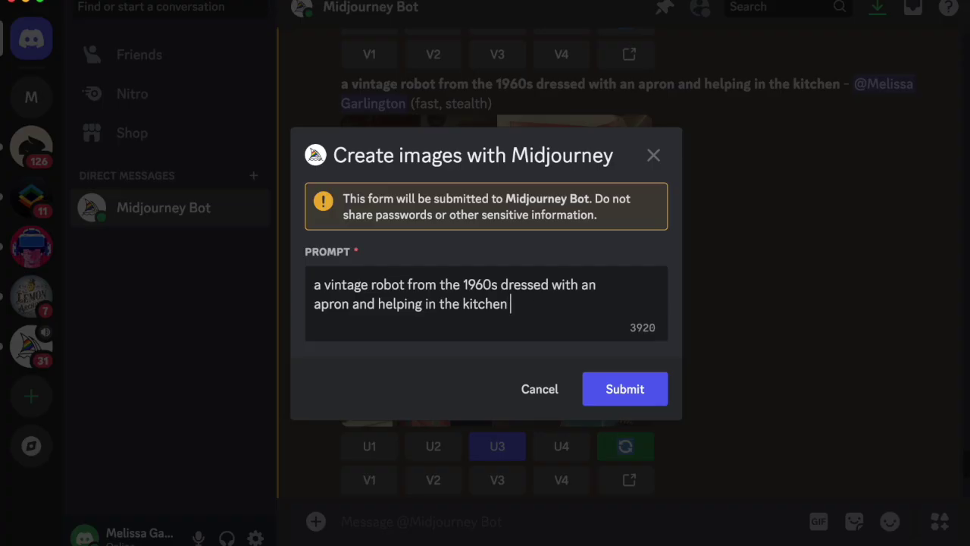
type("seed")
key("super+v")
left_click_drag(558, 304, 524, 306)
key("BackSpace")
key("Delete")
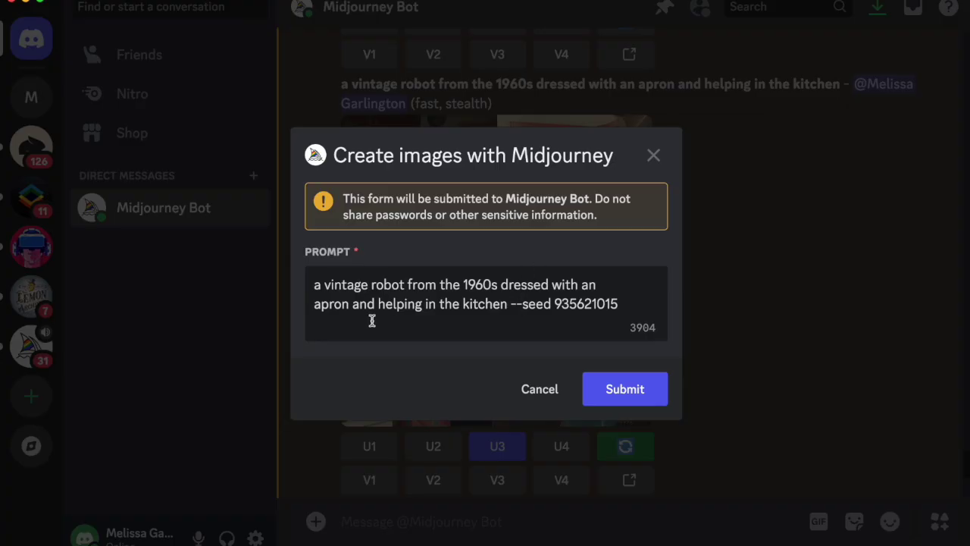
- Replace "helping in the kitchen" with "driving a car" in the prompt containing the seed and submit it
left_click_drag(377, 304, 506, 304)
type("driving a ")
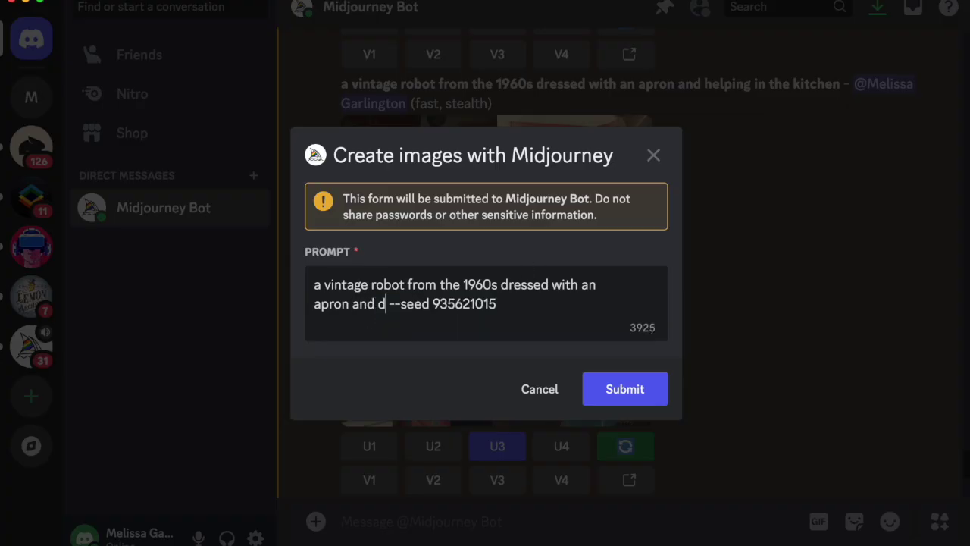
type("car")
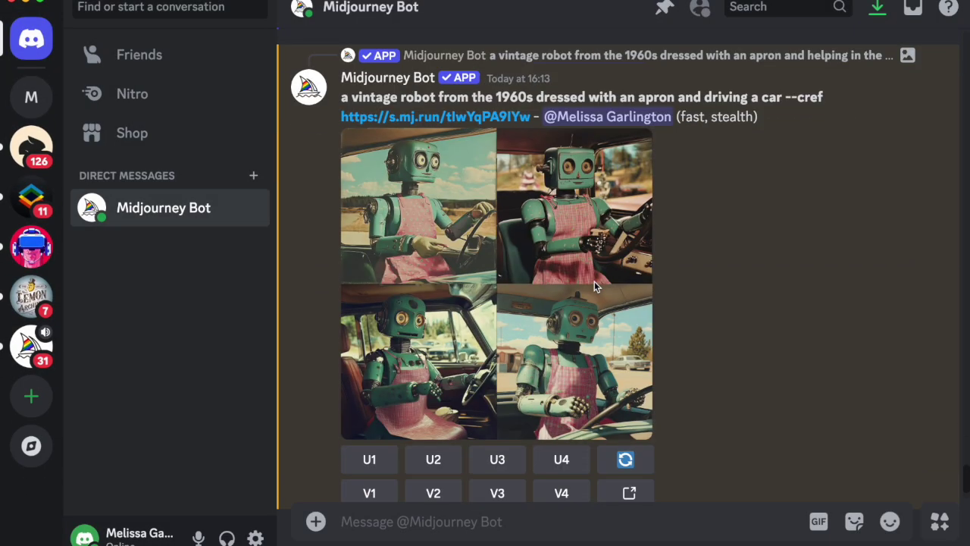
- Compare the car-driving robots from the character reference and the seed with the original kitchen robot, enlarging the reference grid and the kitchen image
left_click(594, 281)
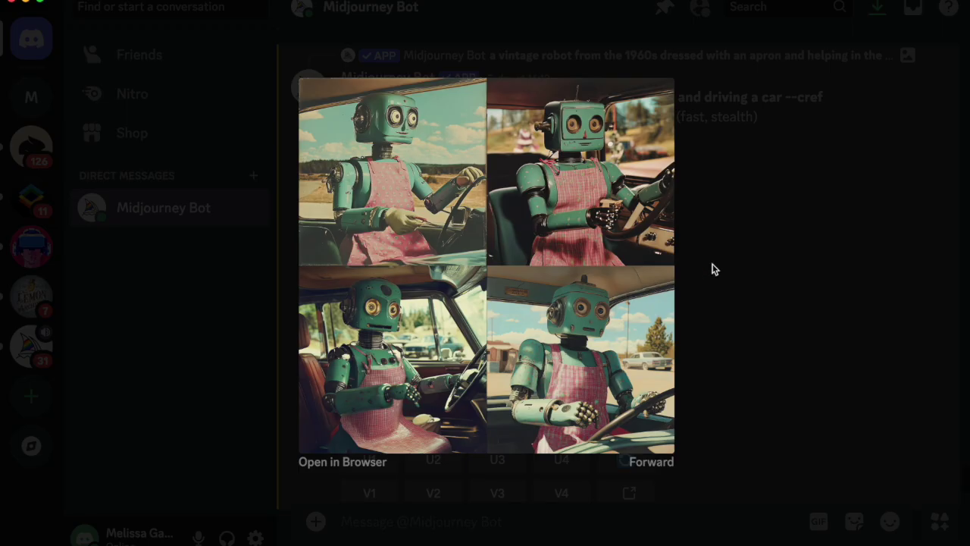
left_click(712, 269)
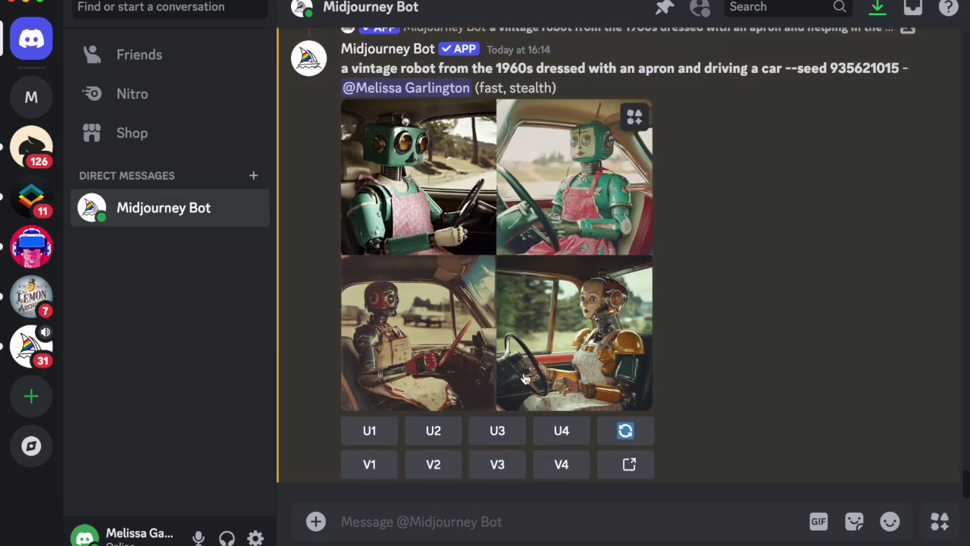
scroll(554, 356, "up", 15)
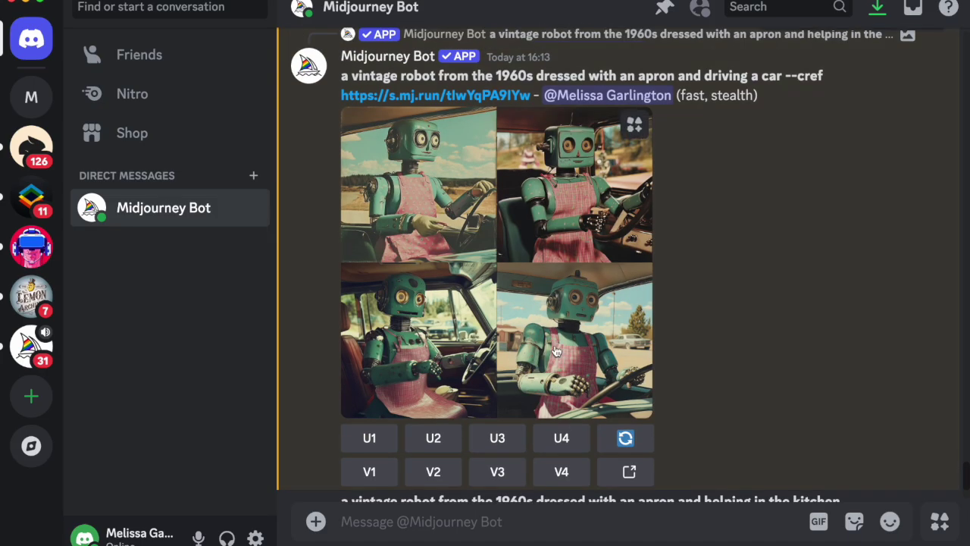
scroll(554, 299, "down", 1)
scroll(552, 290, "up", 1)
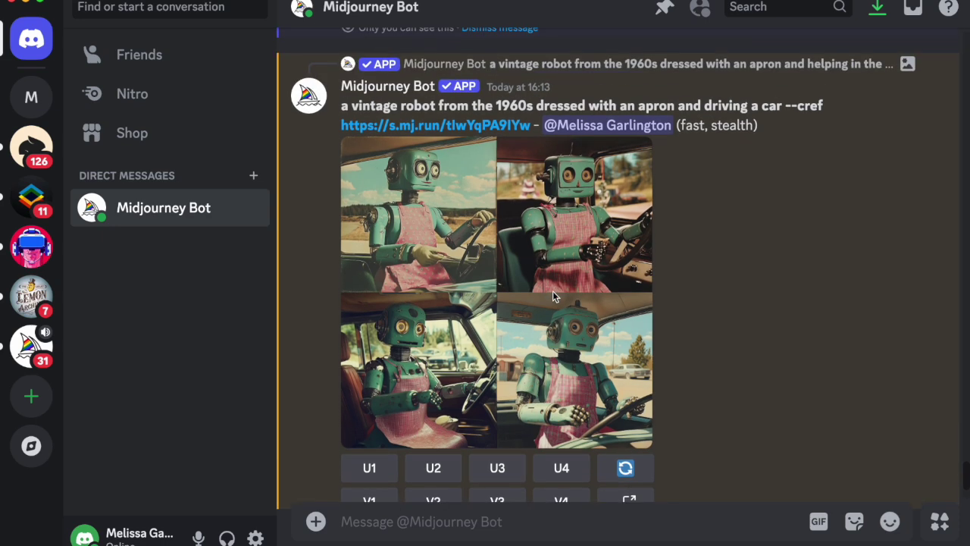
scroll(552, 291, "down", 3)
scroll(552, 291, "down", 10)
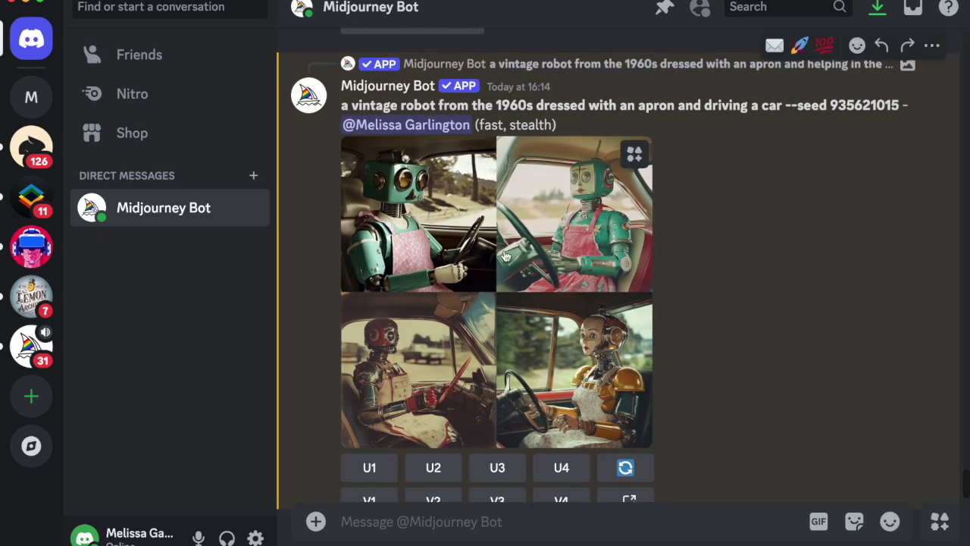
scroll(505, 256, "up", 10)
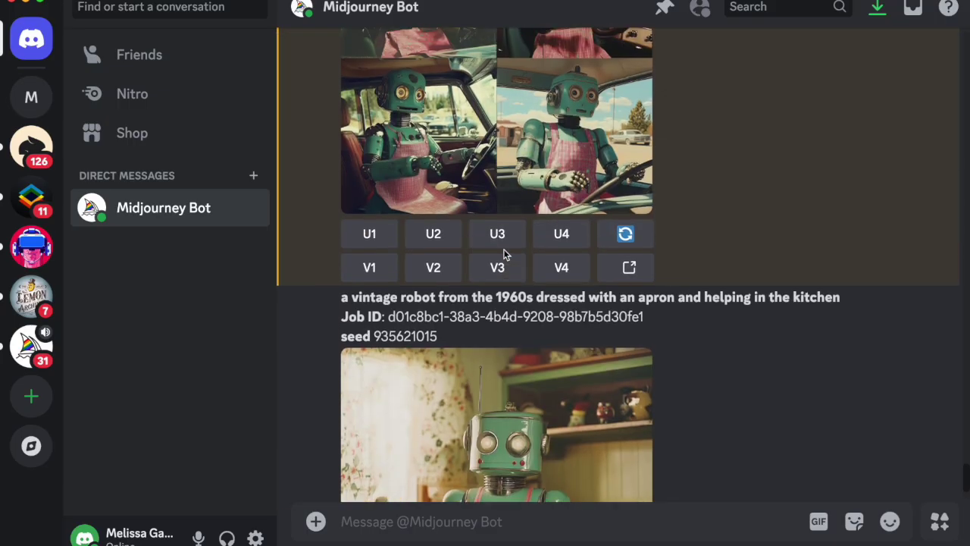
scroll(505, 256, "down", 10)
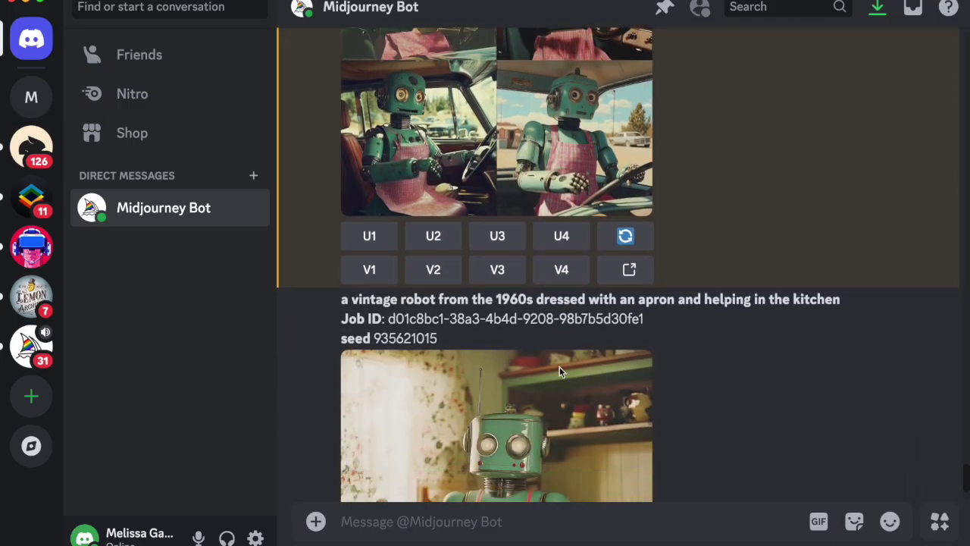
left_click(496, 230)
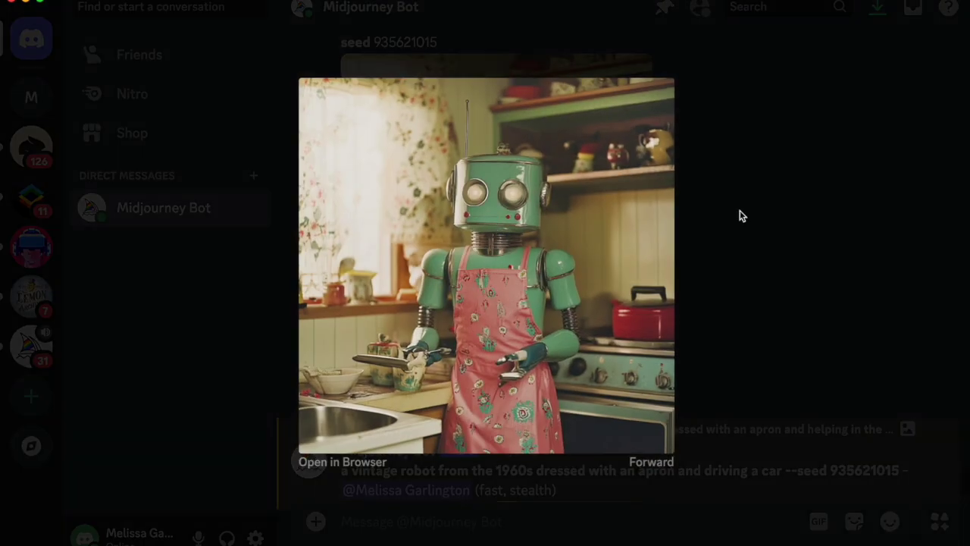
left_click(740, 210)
- Start a subtle upscale of the original kitchen robot, Image #3, and return to the newest messages to check the job
scroll(448, 379, "up", 3)
scroll(448, 375, "up", 15)
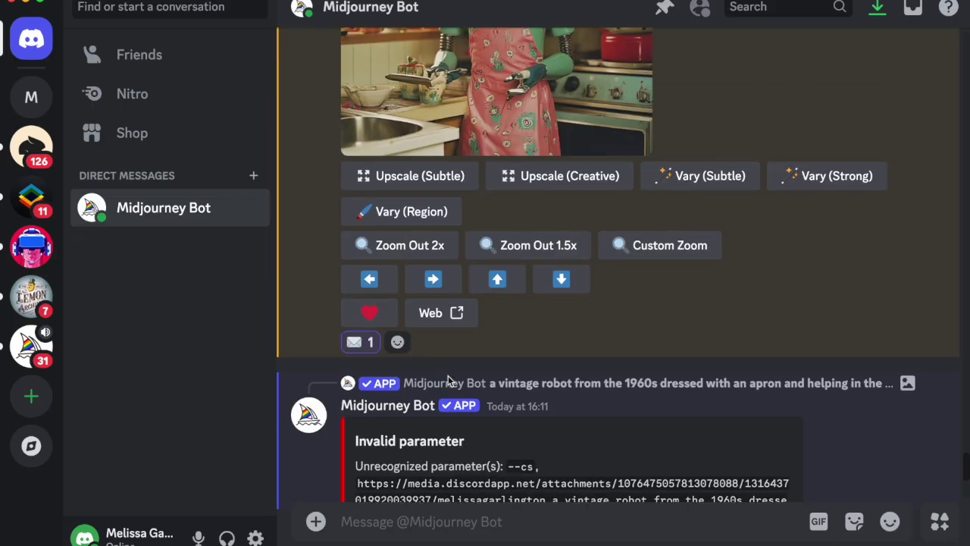
scroll(409, 412, "down", 2)
left_click(409, 412)
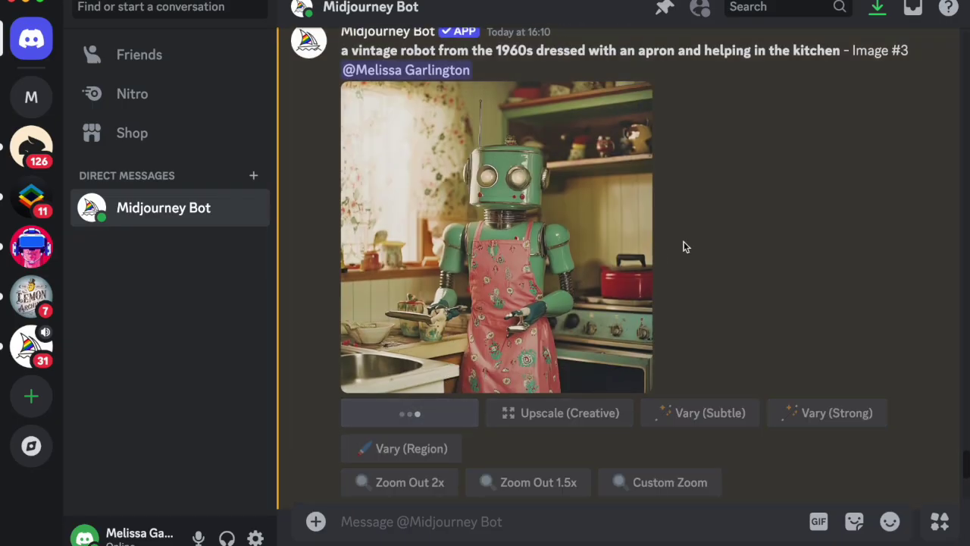
scroll(697, 338, "down", 3)
scroll(696, 339, "down", 10)
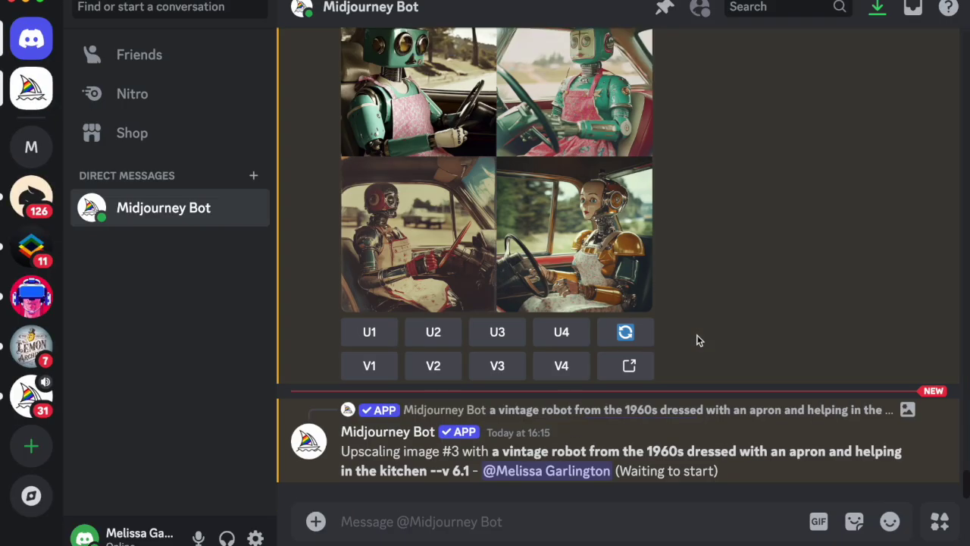